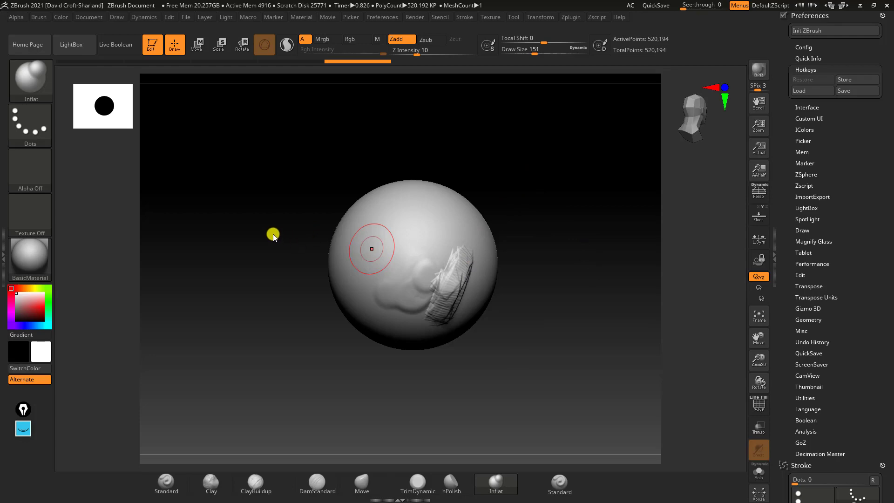
Choose the Clay brush from the brush library and build up strokes across the sphere's lower front.
left_click_drag(282, 229, 277, 247)
left_click_drag(223, 229, 235, 231)
left_click(35, 84)
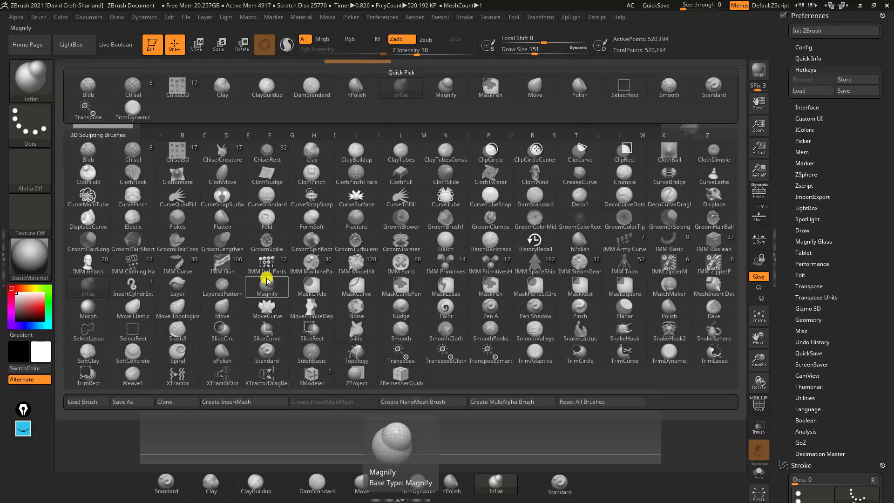
left_click(313, 151)
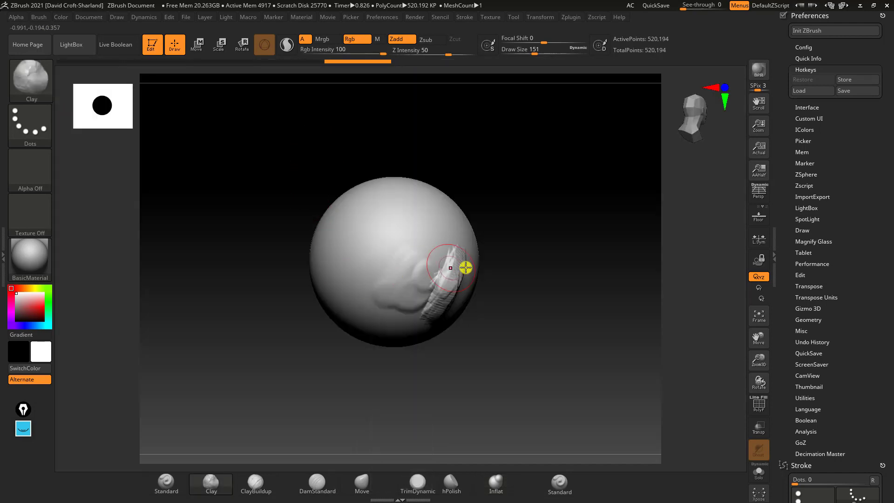
mouse_move(406, 289)
left_mouse_down()
mouse_move(413, 270)
mouse_move(423, 305)
mouse_move(508, 334)
left_mouse_up()
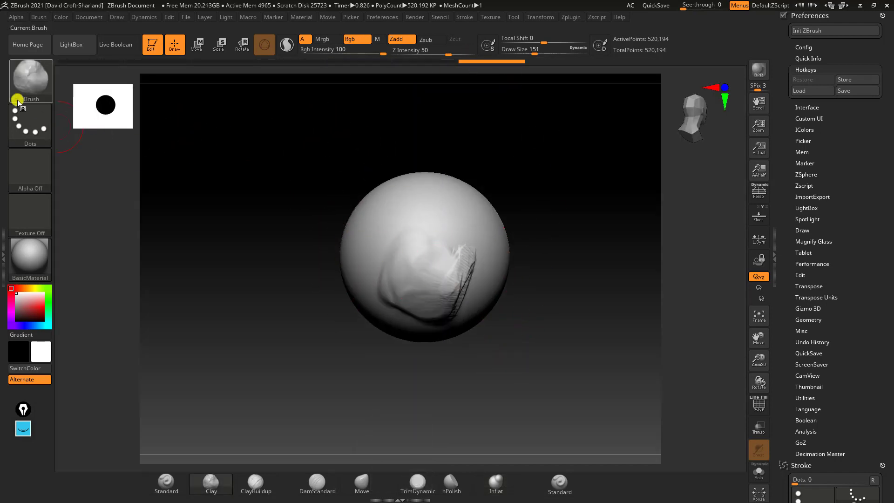
Open the full sculpting brush library to view the available brushes without picking one.
left_click(29, 87)
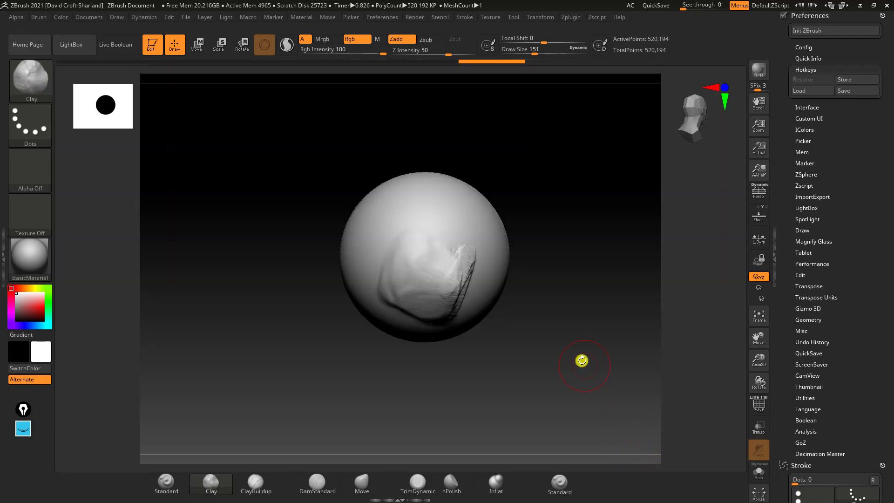
left_click_drag(274, 282, 275, 278)
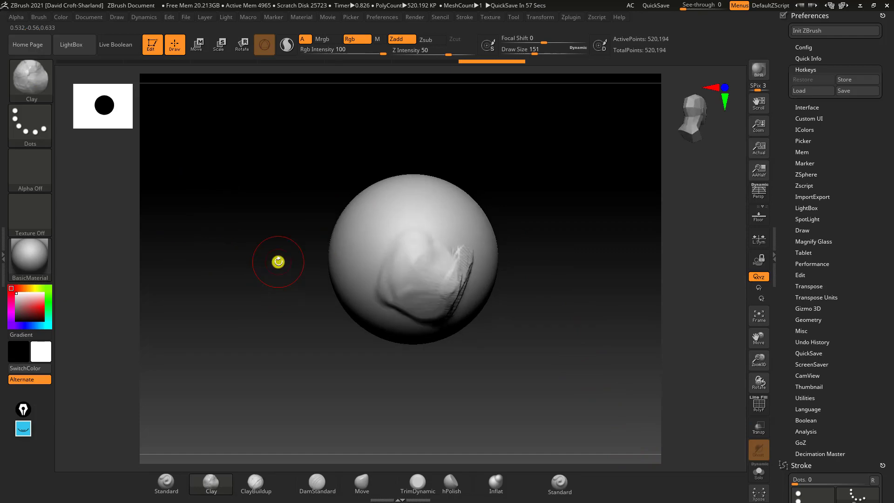
key("b")
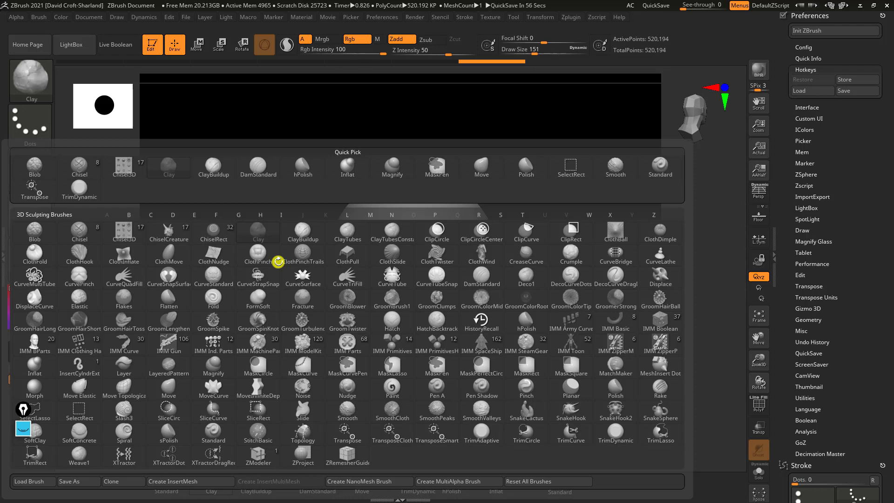
key("s")
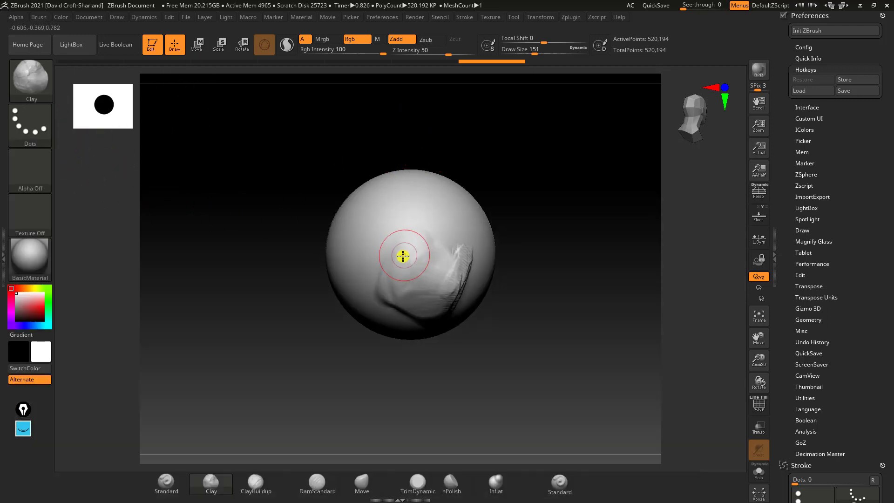
left_click_drag(302, 349, 320, 349)
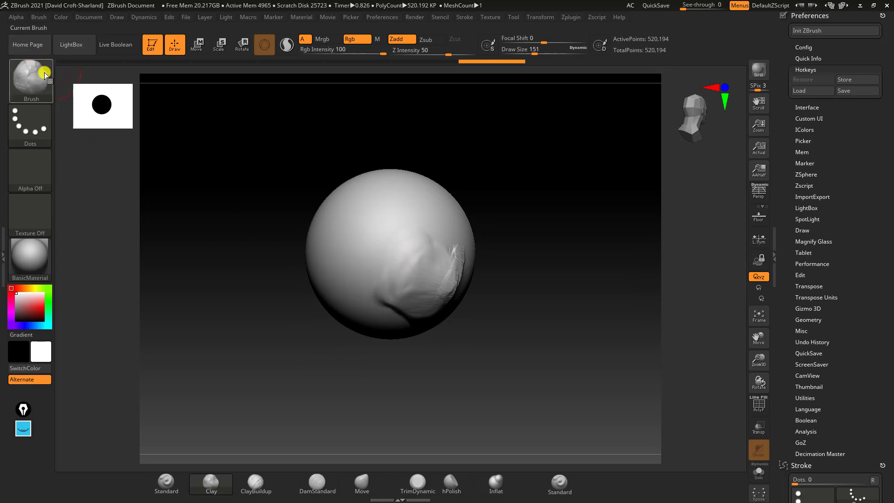
left_click_drag(285, 319, 319, 377)
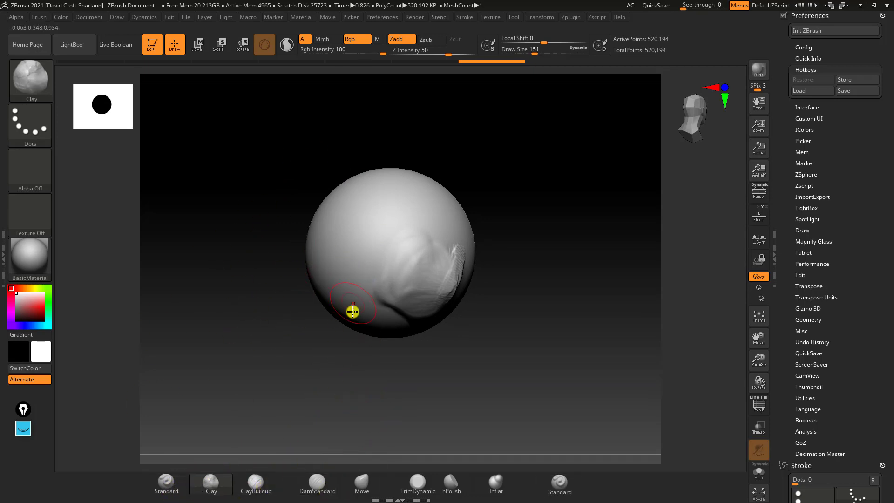
Select the DamStandard brush and carve two roughly vertical grooves beside the built-up clay area.
left_click(317, 492)
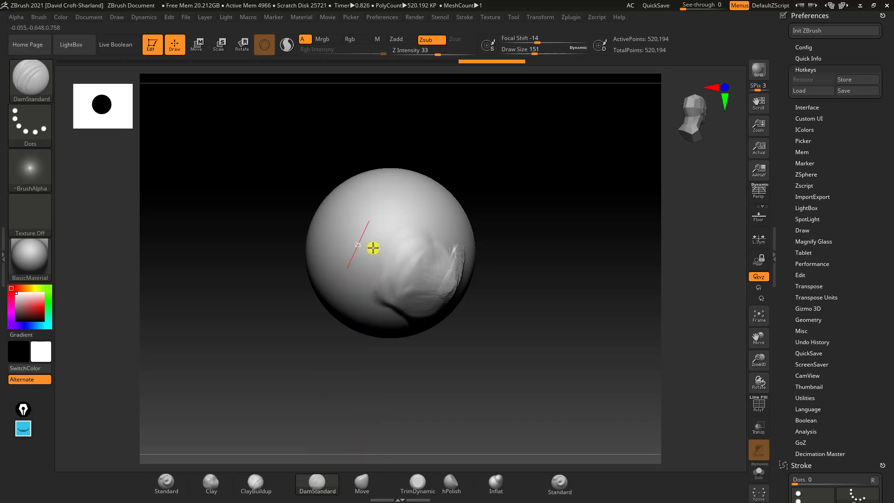
left_click_drag(371, 220, 396, 374)
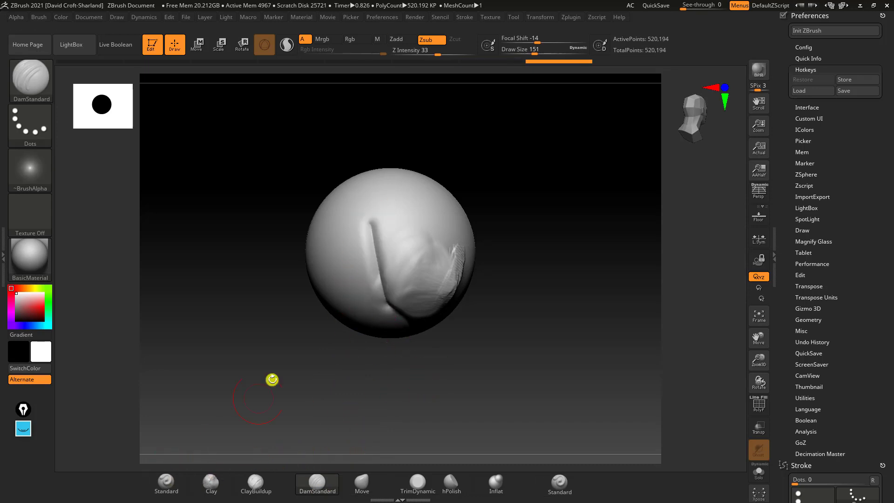
left_click_drag(349, 274, 383, 371)
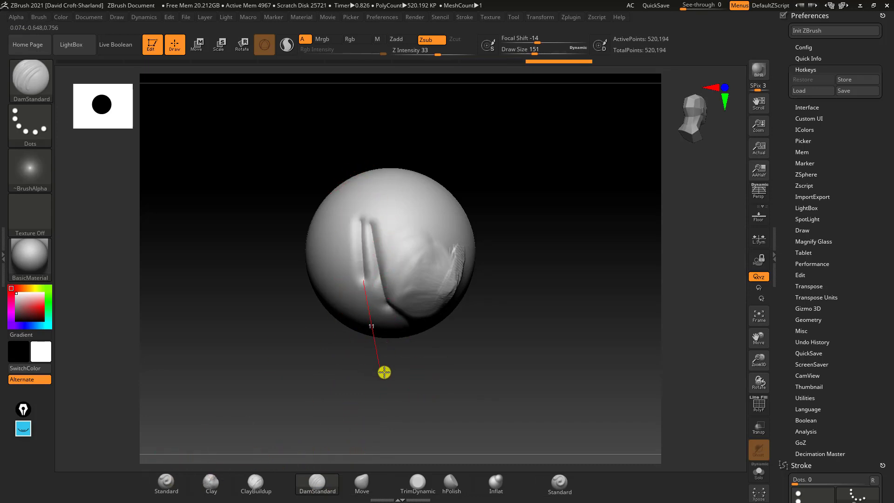
Switch back to the Clay brush and sculpt over the sphere's front beside the grooves.
left_click(211, 482)
mouse_move(404, 206)
left_mouse_down()
mouse_move(395, 265)
mouse_move(373, 257)
left_mouse_up()
right_click_drag(393, 240, 379, 249)
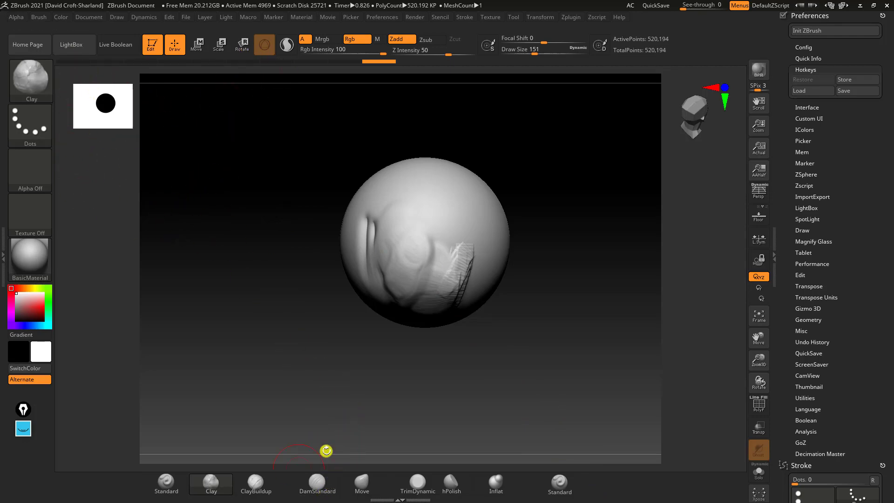
Dock the Brush palette in the empty side tray and open the full brush library.
left_click(30, 78)
left_click(38, 17)
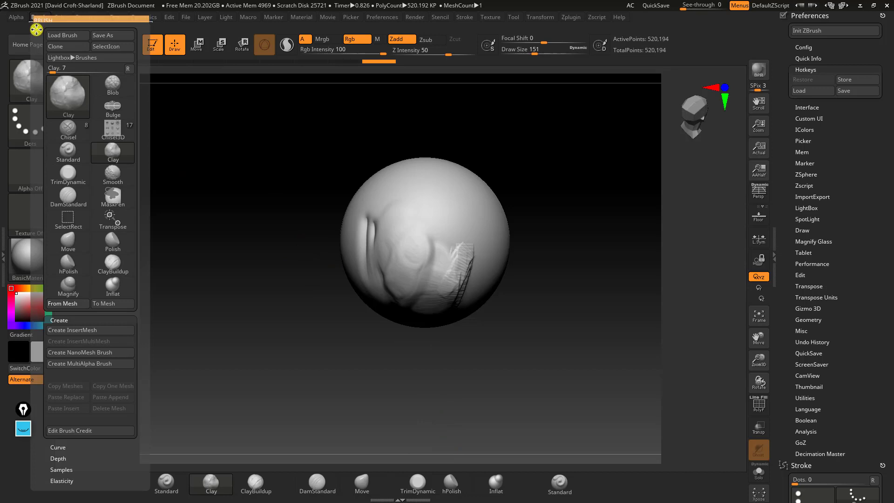
left_click(36, 29)
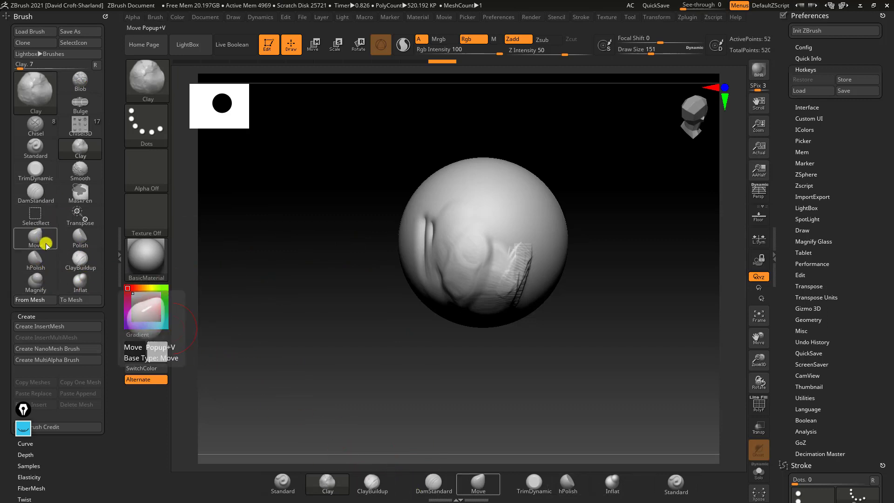
left_click(150, 81)
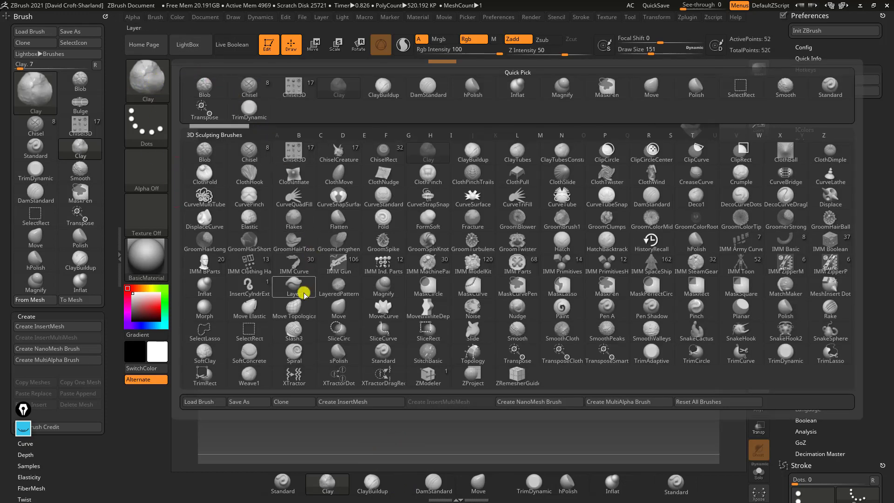
left_click(210, 315)
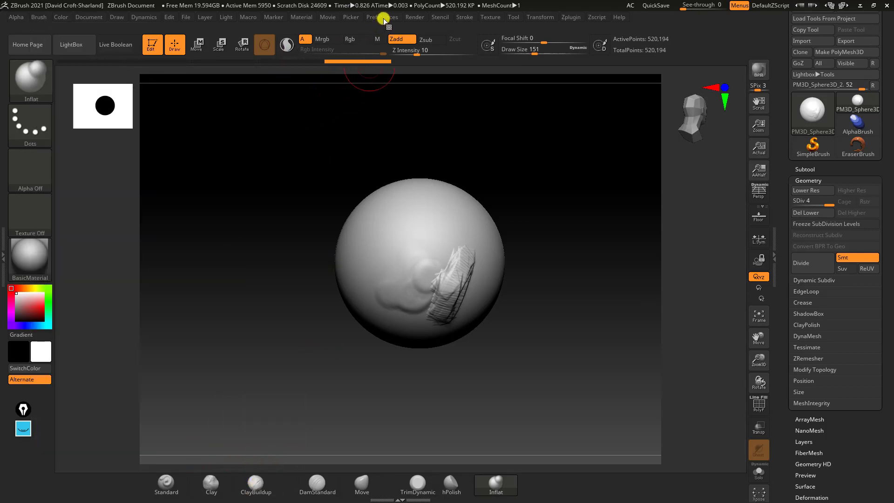
Dock the Preferences palette in the side tray and turn on Enable Customize in its Config section.
left_click(382, 19)
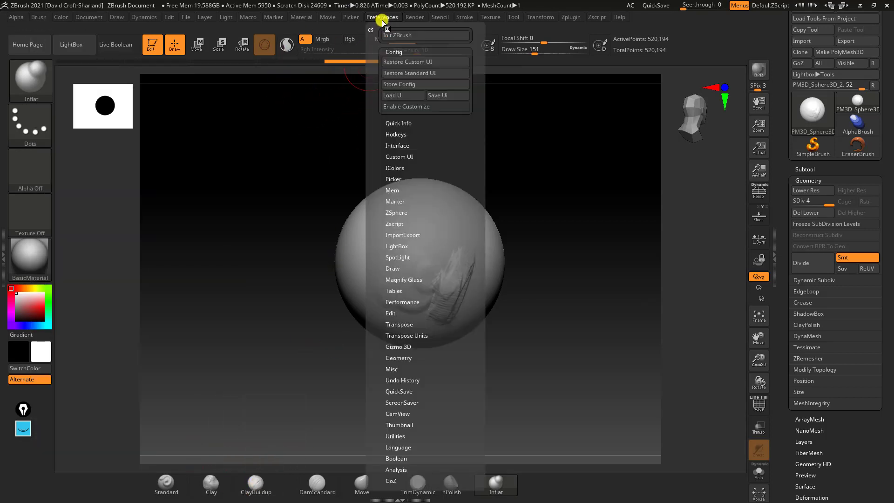
left_click(387, 53)
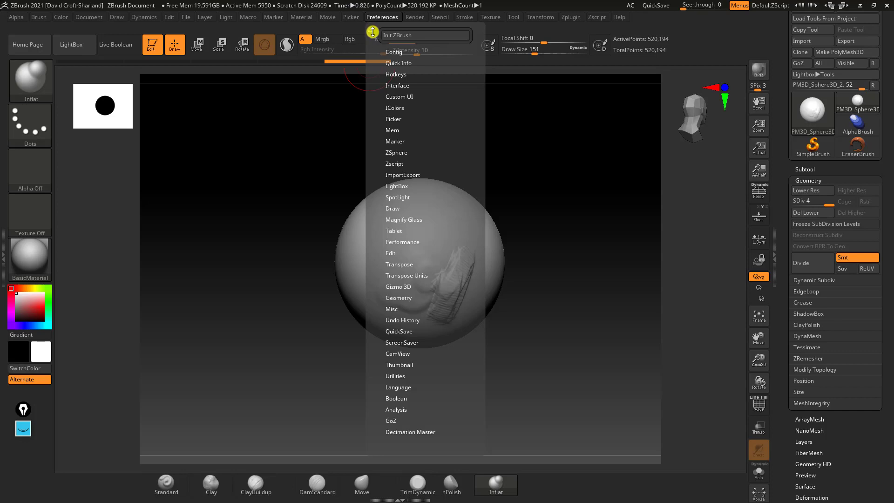
left_click(370, 31)
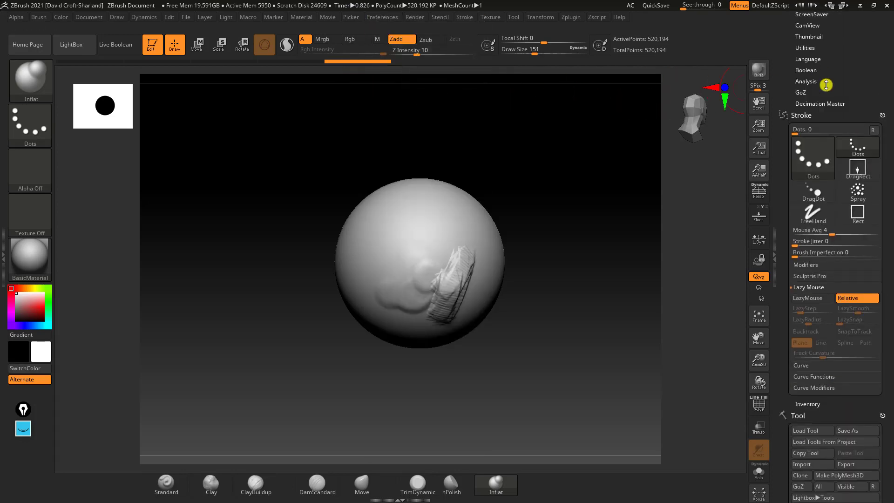
left_click_drag(858, 84, 854, 205)
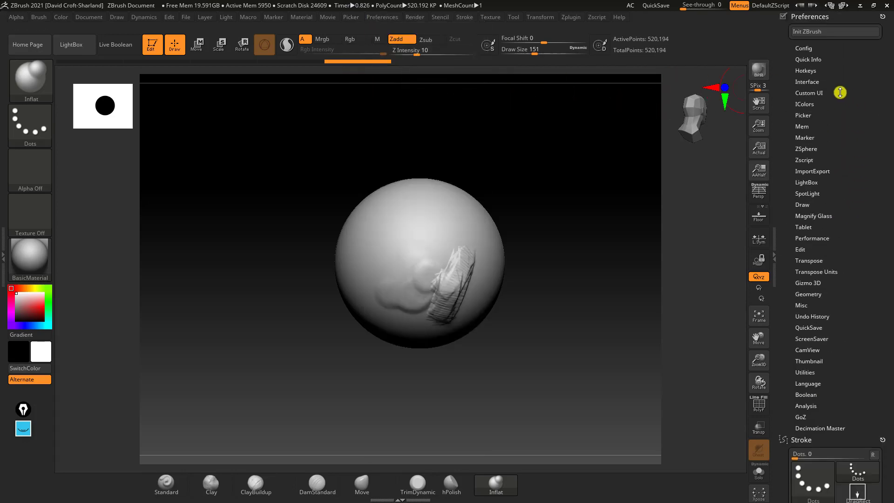
left_click(805, 49)
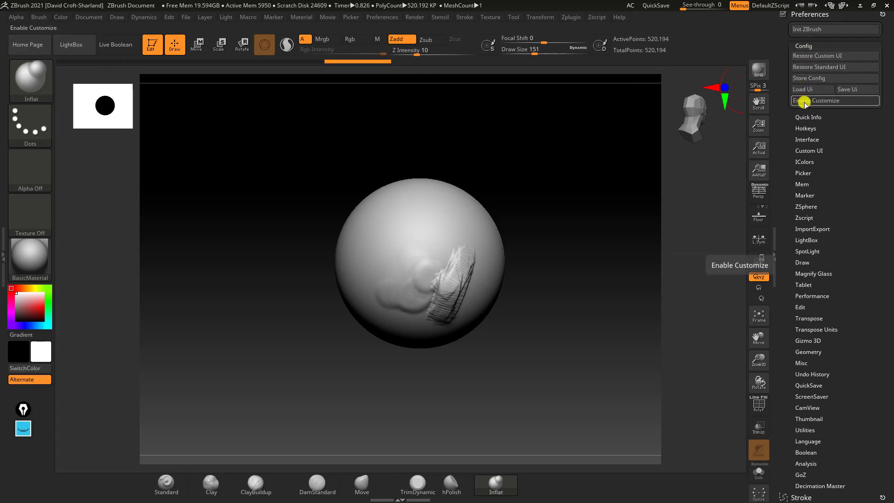
left_click(831, 101)
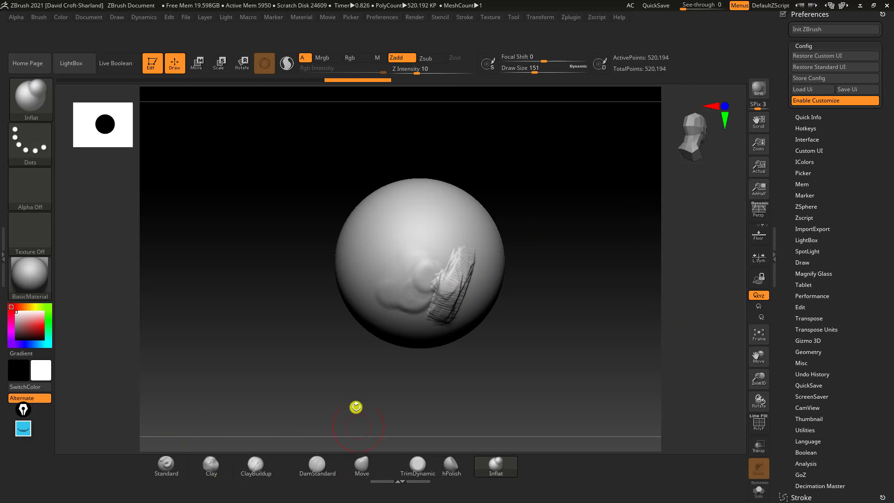
Dock the Brush palette in the side tray opposite the Preferences palette.
left_click(35, 104)
left_click(33, 100)
left_click(38, 19)
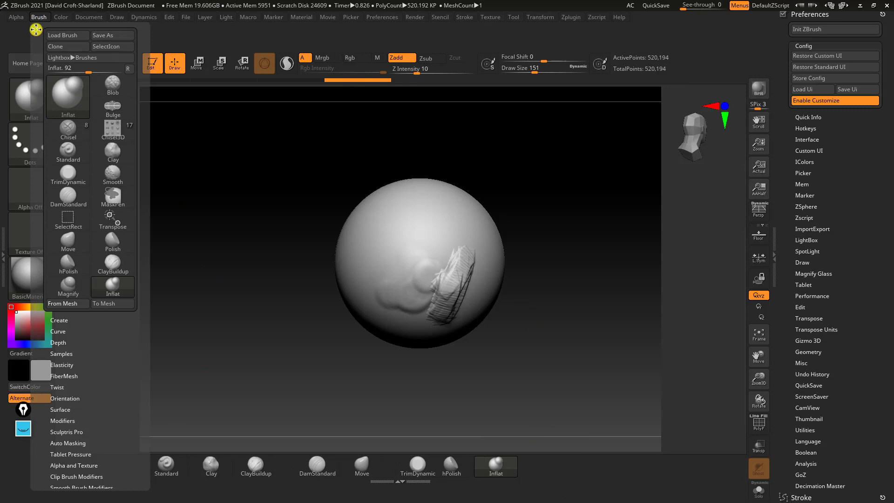
left_click(36, 30)
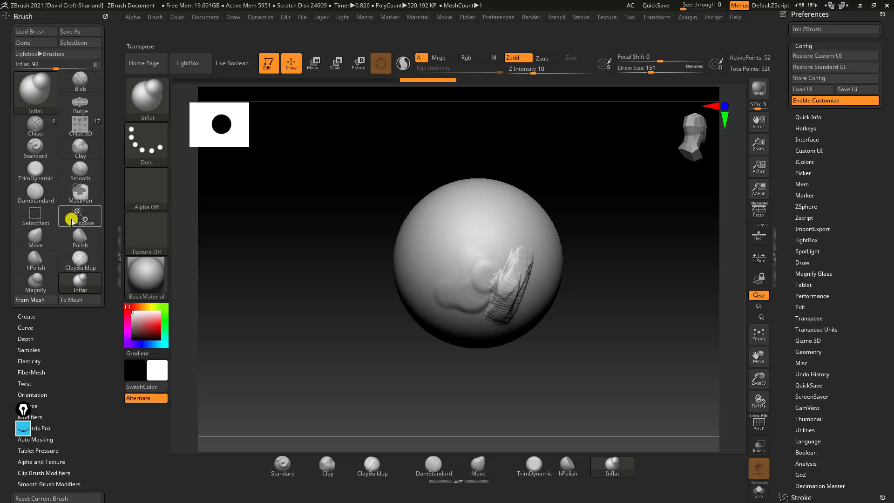
Add a copy of the Standard brush from the Brush palette to the shelf below the canvas, after Inflat.
mouse_move(76, 194)
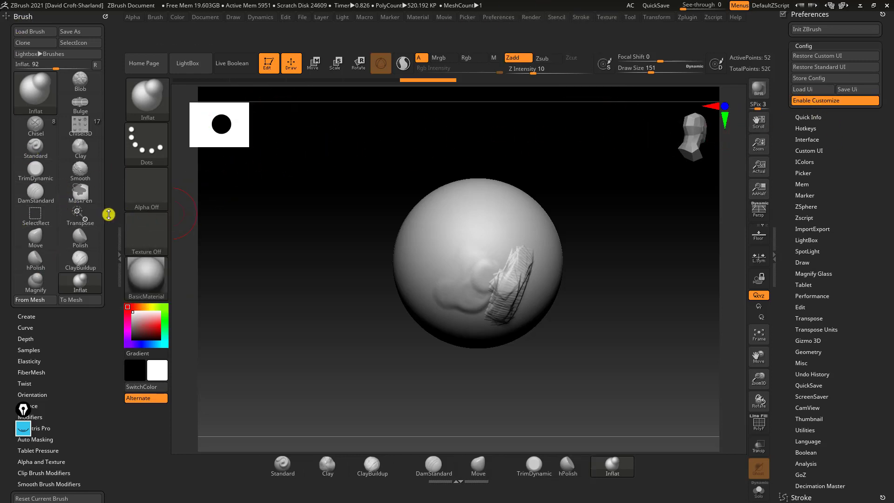
left_click(80, 193)
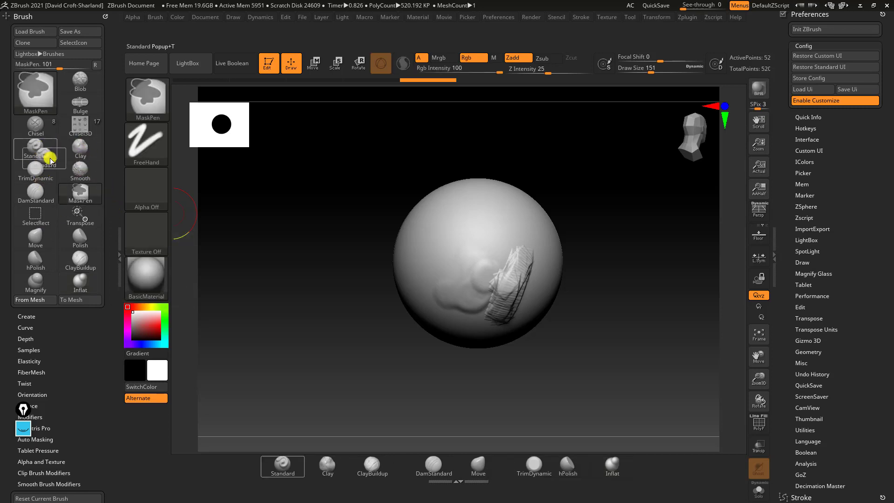
mouse_move(40, 150)
left_mouse_down()
mouse_move(164, 223)
mouse_move(561, 422)
mouse_move(670, 465)
mouse_move(768, 305)
mouse_move(694, 474)
mouse_move(679, 468)
left_mouse_up()
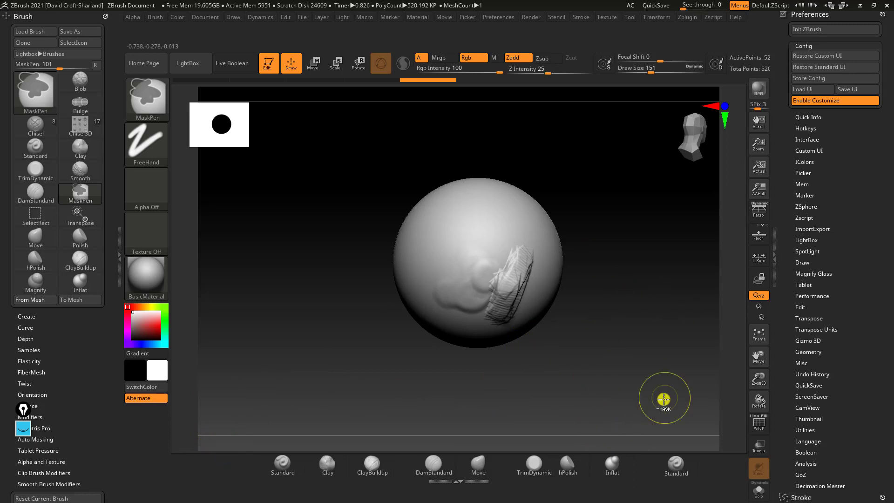
key("ctrl")
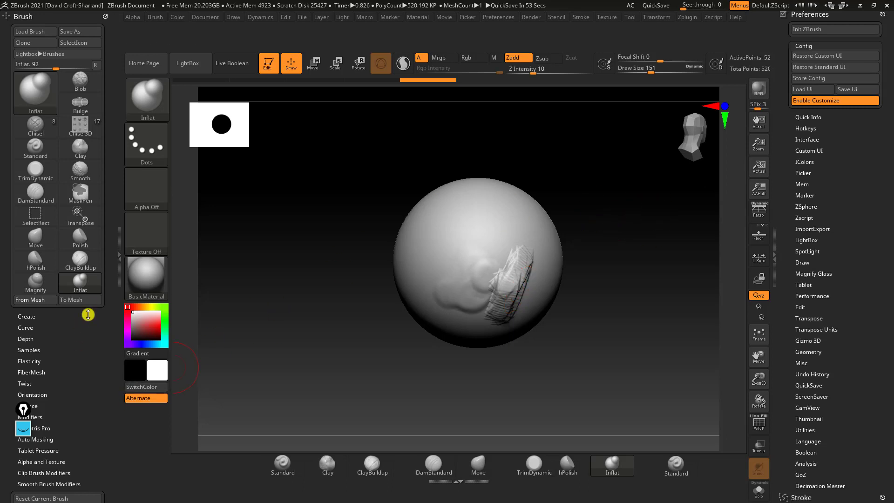
Expand the Brush palette's Create section and try to place Create InsertMesh on the shelf below the canvas.
left_click(27, 328)
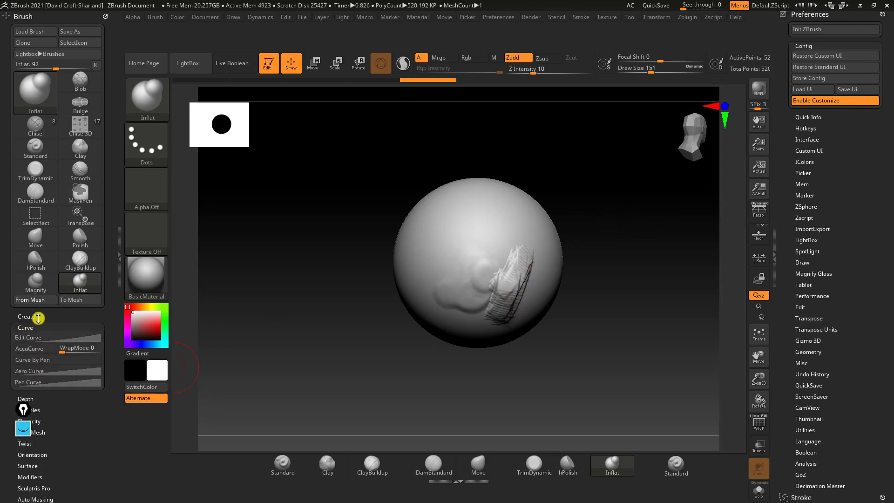
left_click(35, 317)
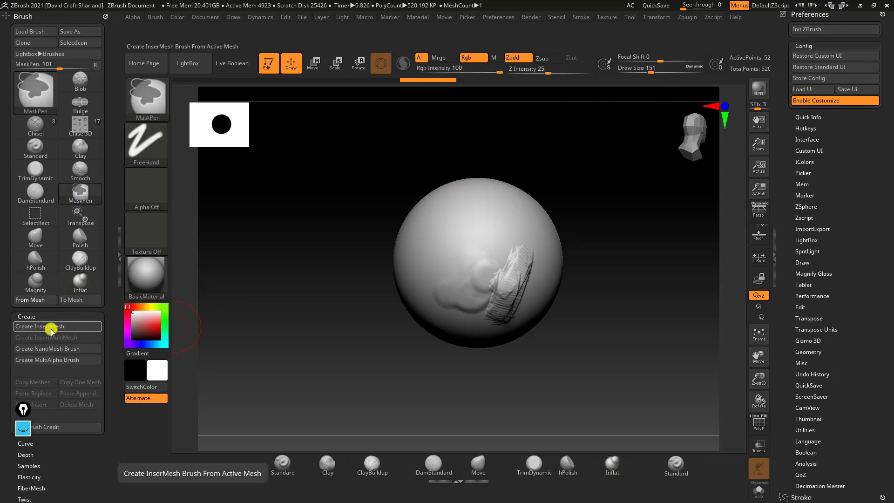
left_click_drag(50, 327, 659, 475, "ctrl+alt")
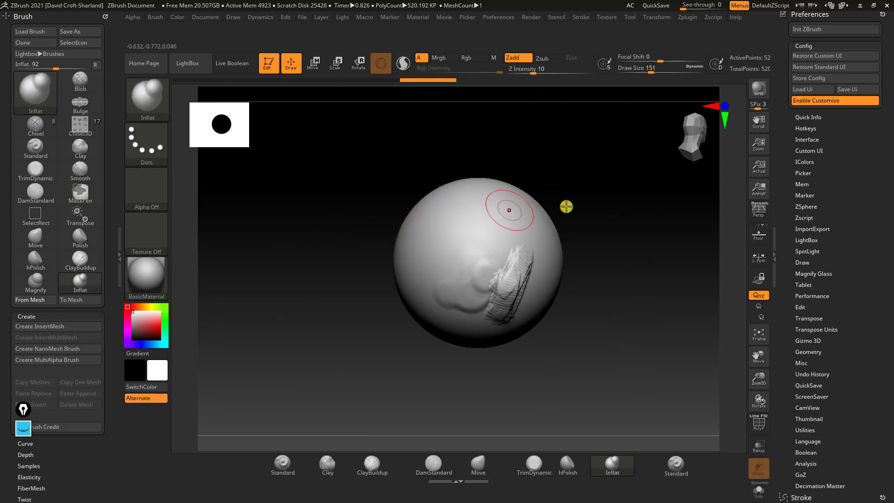
Turn off Enable Customize in the Config preferences and close the docked Brush palette.
left_click(805, 102)
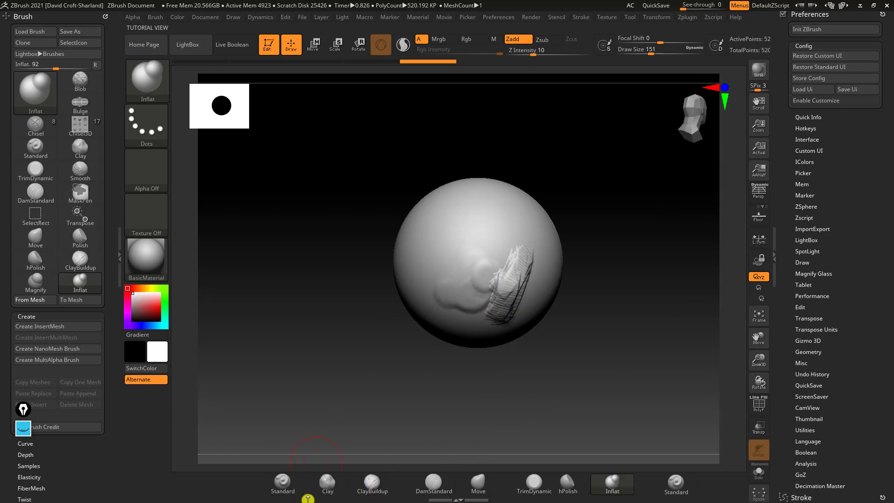
left_click_drag(859, 185, 860, 188)
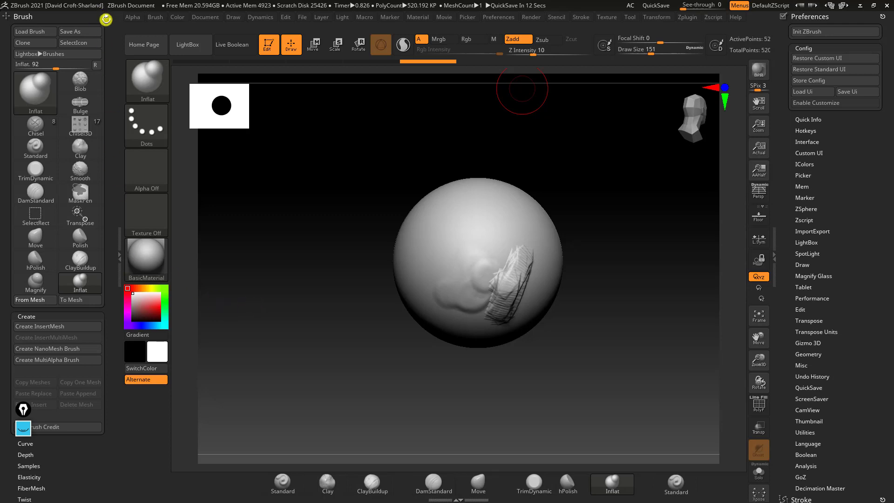
left_click(106, 19)
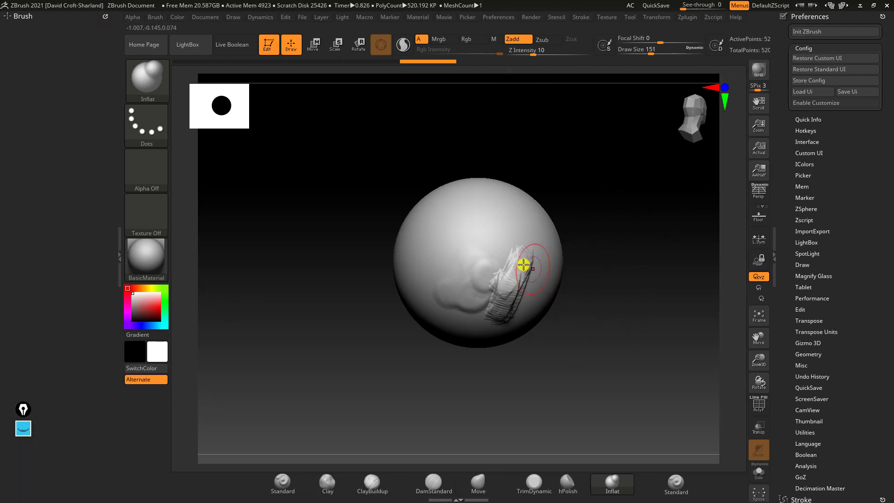
Remove the collapsed Brush palette from its side tray and collapse the empty tray.
left_click(106, 16)
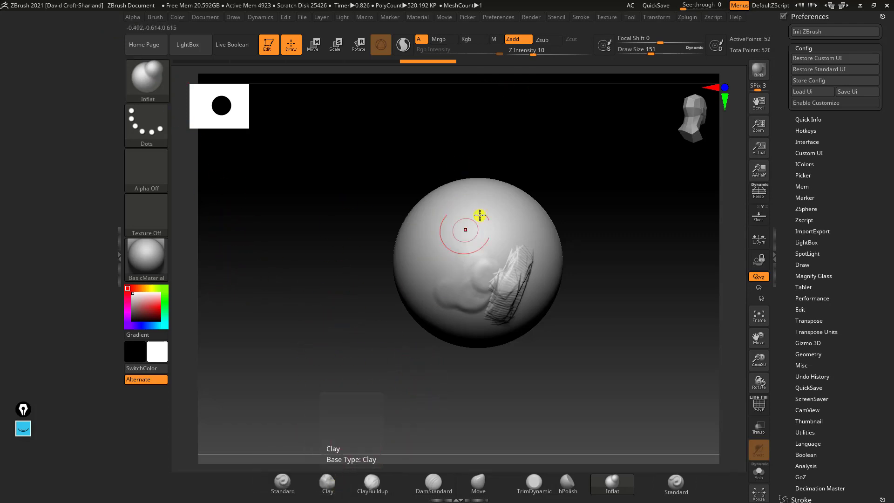
left_click_drag(480, 283, 479, 284)
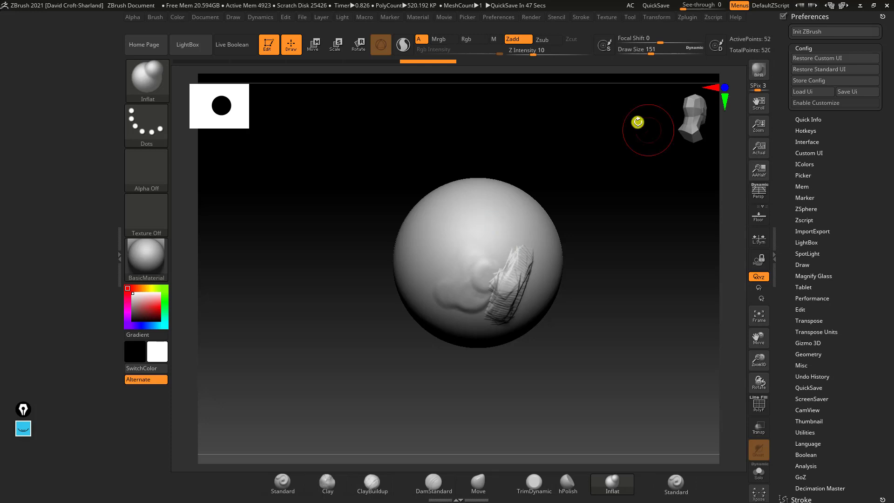
double_click(118, 262)
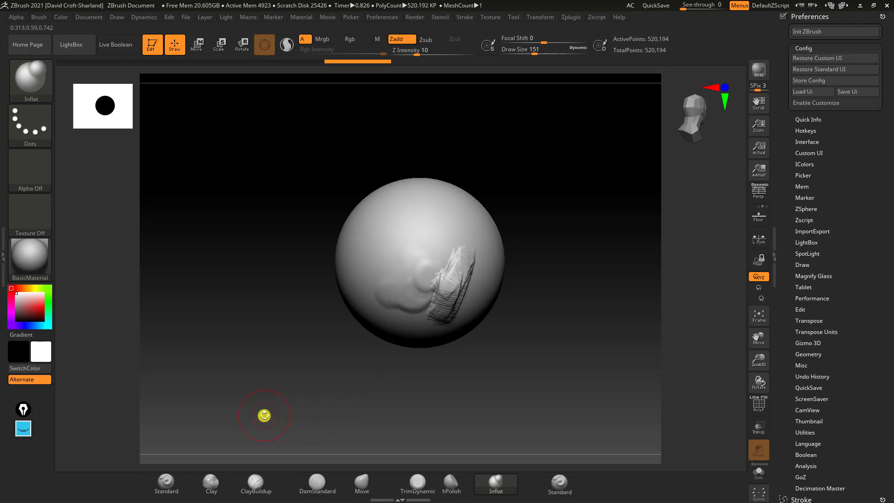
Try to assign 1 as the hotkey for the shelf's first Standard brush, start one for Clay, and cancel both assignments.
left_click(168, 482, "ctrl+alt")
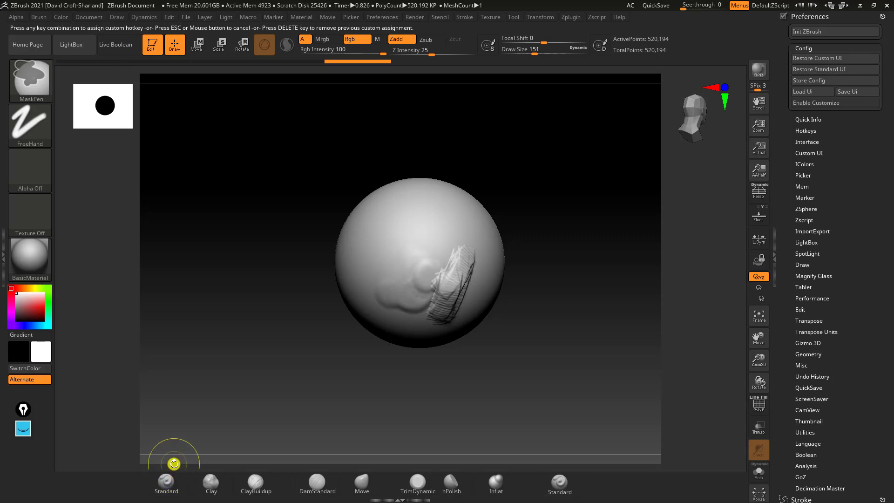
key("Escape")
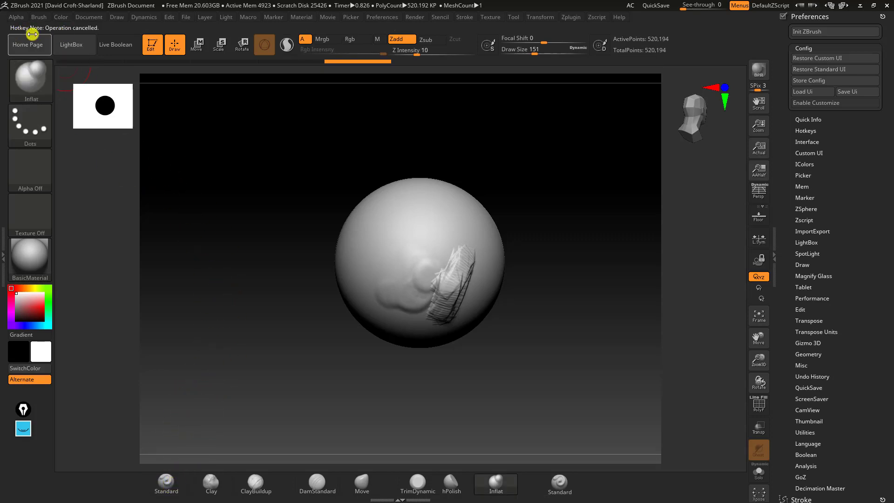
left_click(169, 480, "ctrl+alt")
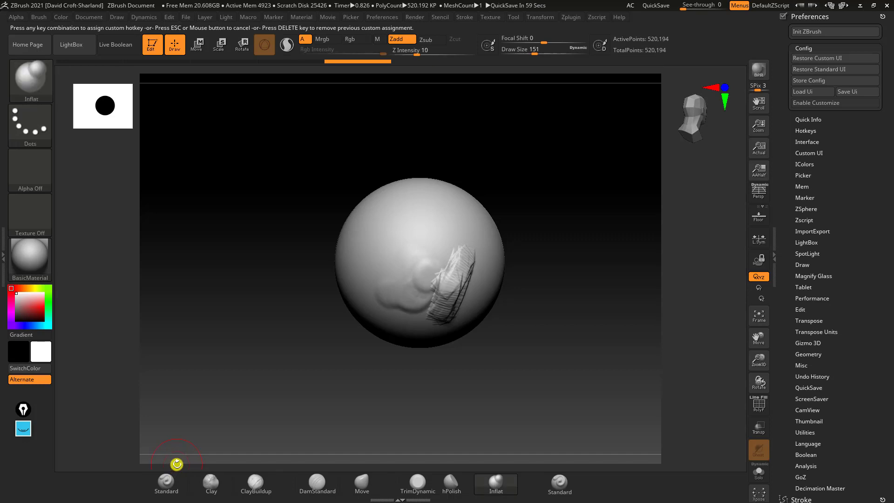
key("1")
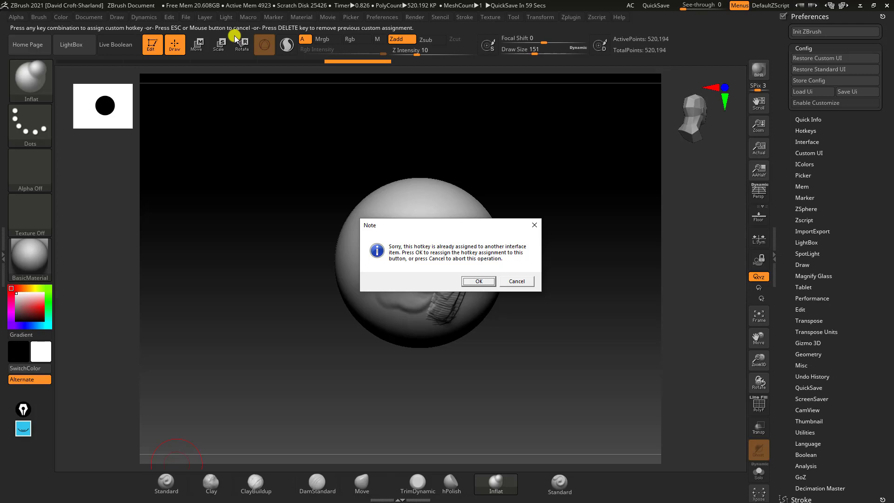
left_click(508, 282)
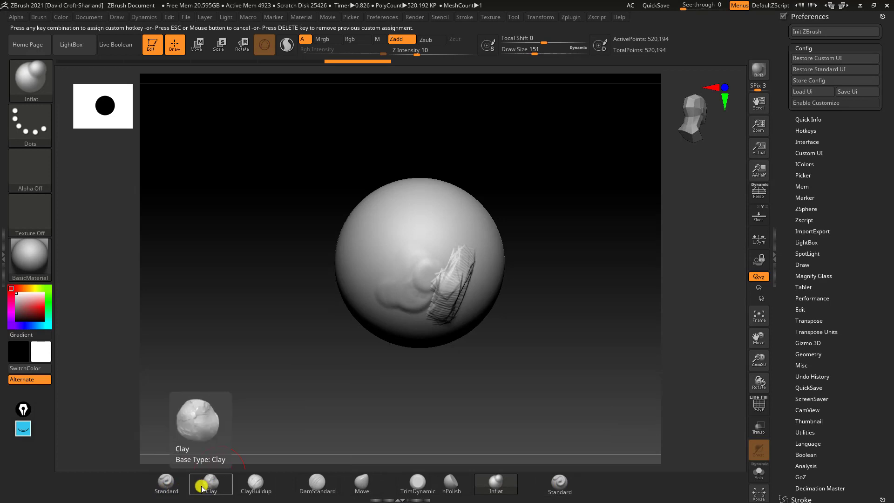
key("ctrl")
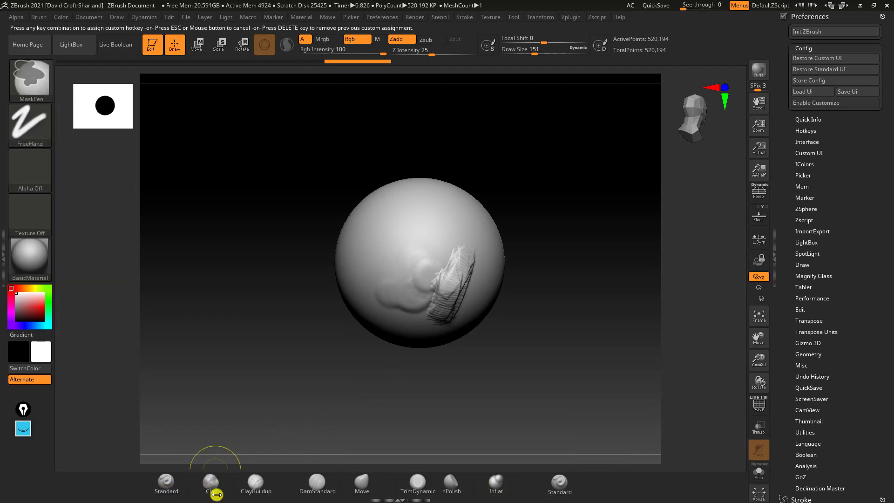
key("Escape")
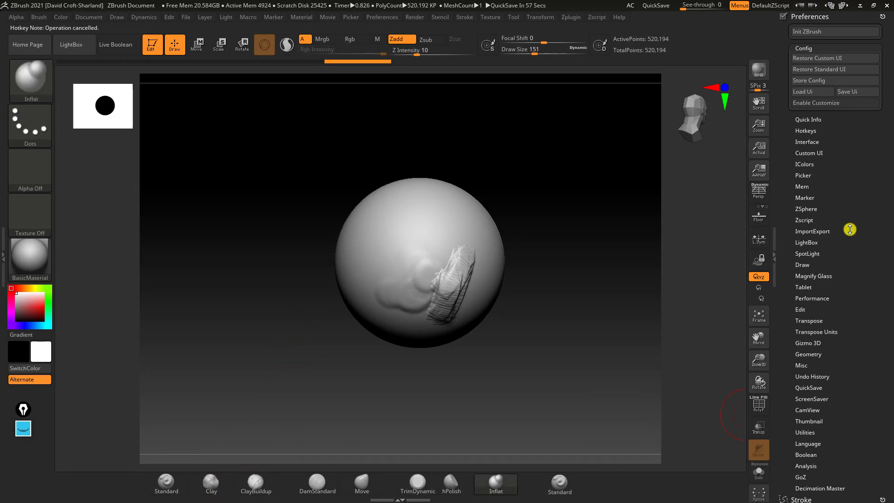
Expand the Hotkeys section of the Preferences palette to access the hotkey storing and saving options.
left_click_drag(814, 129, 814, 127)
left_click(814, 128)
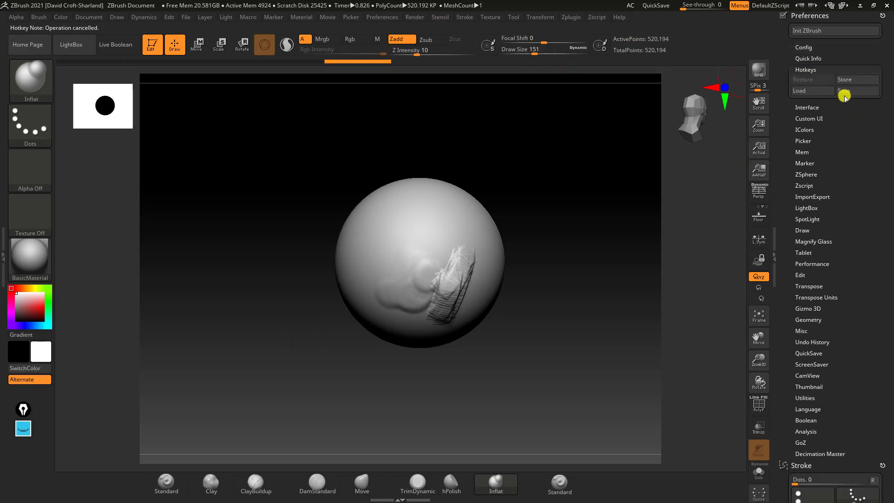